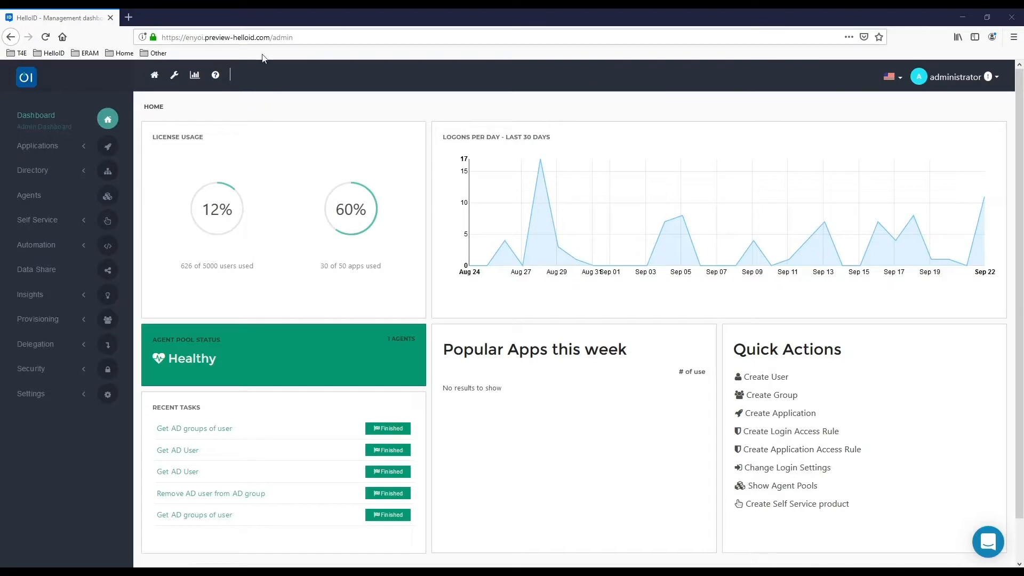
Change the browser address from /admin to /provisioning/ and load the Provisioning page
{"action": "left_click", "coordinate": [287, 37]}
{"action": "left_click_drag", "start_coordinate": [288, 38], "coordinate": [309, 35]}
{"action": "left_click", "coordinate": [310, 35]}
{"action": "key", "text": "BackSpace"}
{"action": "key", "text": "BackSpace"}
{"action": "type", "text": "i"}
{"action": "key", "text": "BackSpace"}
{"action": "key", "text": "BackSpace"}
{"action": "key", "text": "BackSpace"}
{"action": "key", "text": "BackSpace"}
{"action": "type", "text": "pro"}
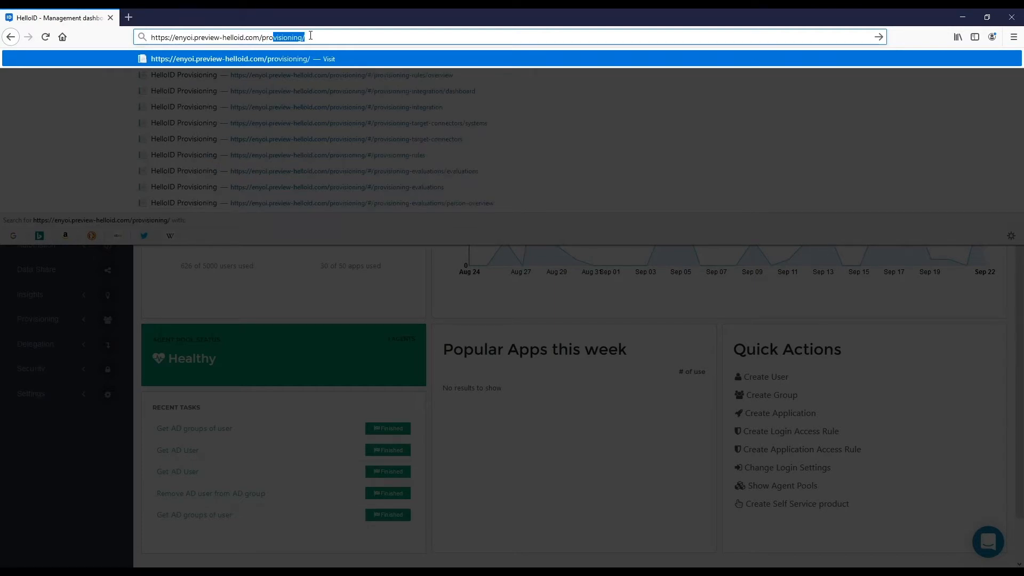
{"action": "key", "text": "Return"}
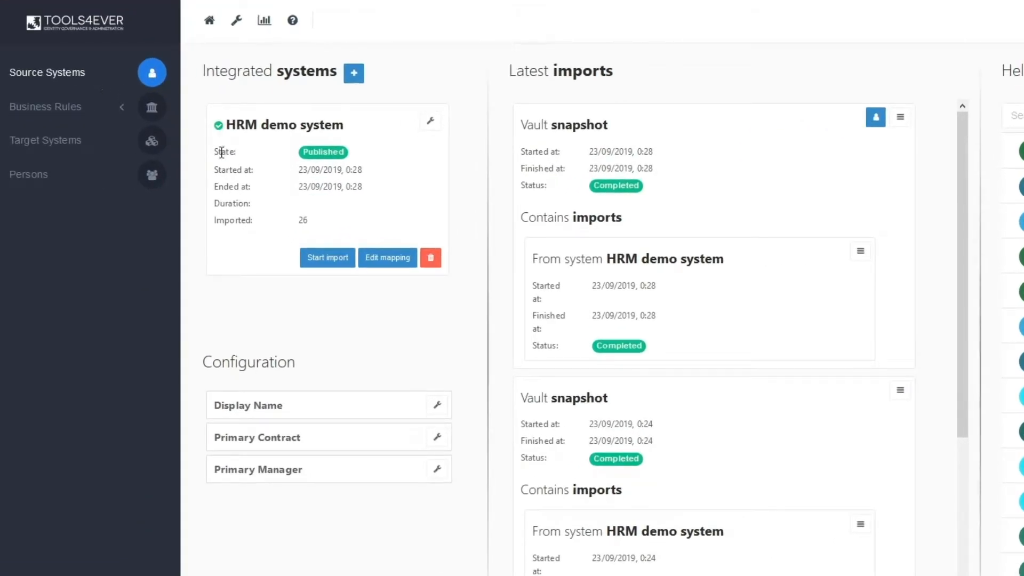
Open the HRM demo system's field mapping and expand the ExternalId and Name.Initials rows
{"action": "left_click", "coordinate": [384, 263]}
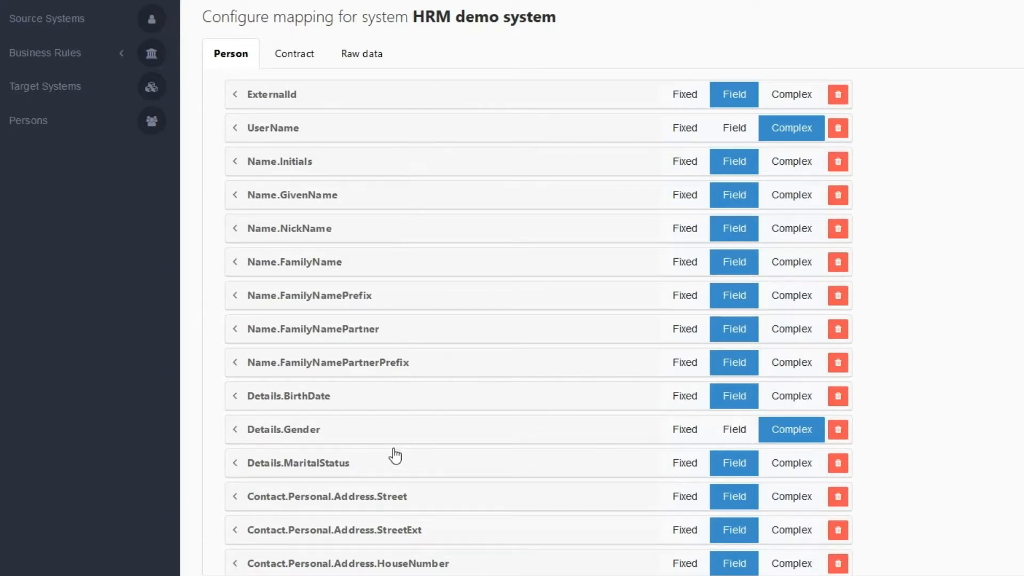
{"action": "left_click", "coordinate": [345, 101]}
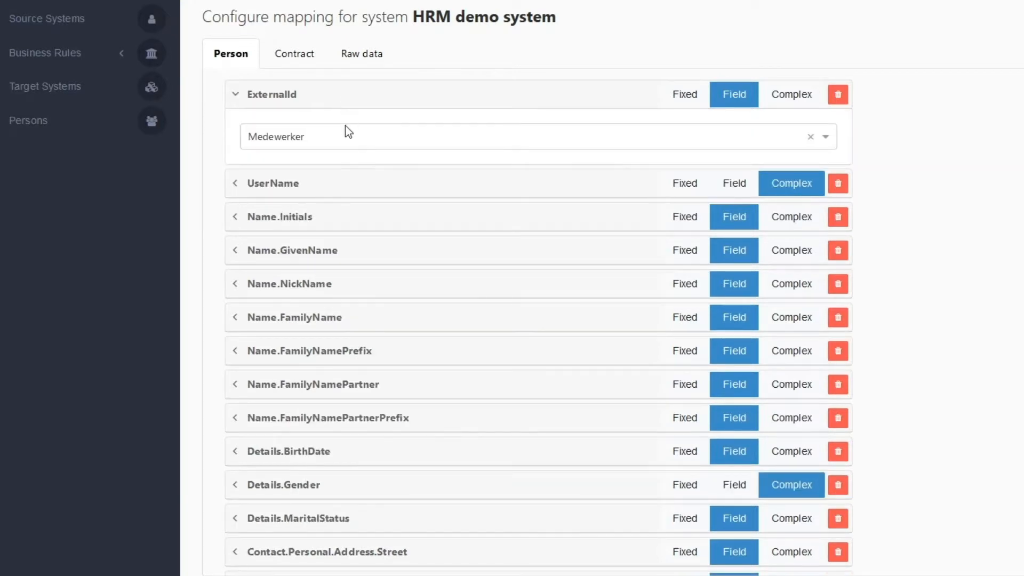
{"action": "left_click", "coordinate": [363, 224]}
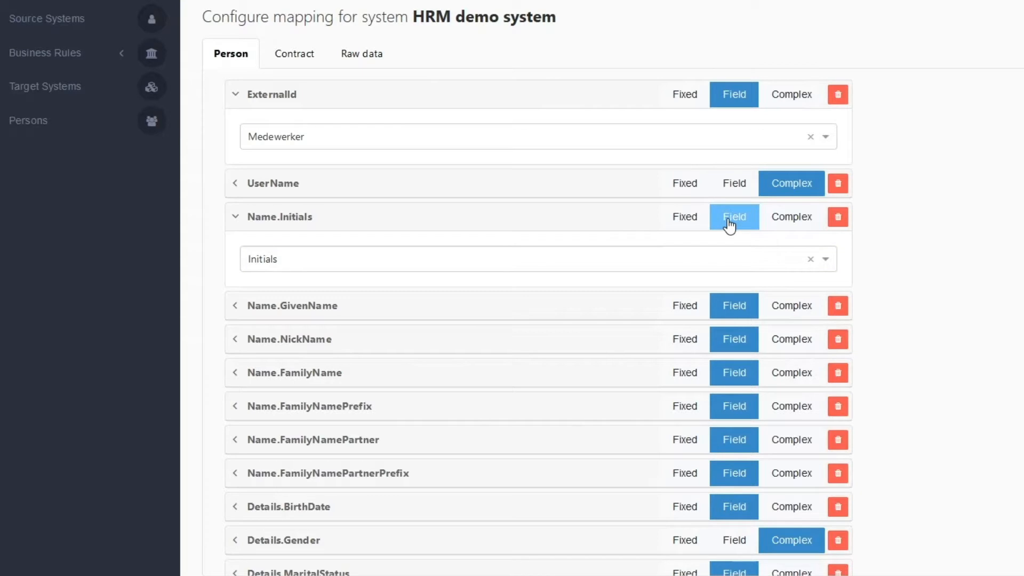
{"action": "scroll", "coordinate": [780, 336], "scroll_direction": "down", "scroll_amount": 2}
{"action": "scroll", "coordinate": [785, 345], "scroll_direction": "down", "scroll_amount": 10}
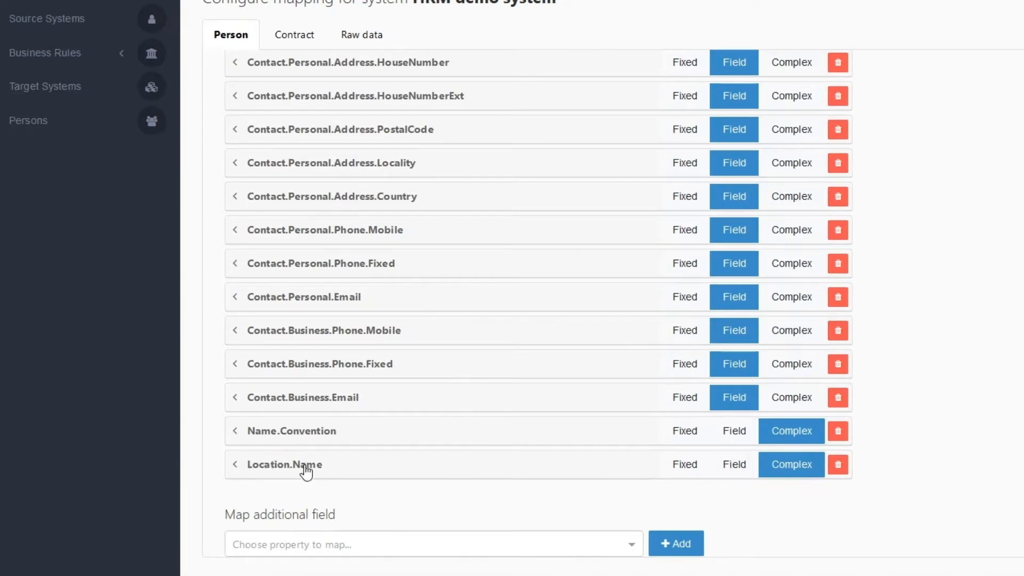
Inspect Location.Name's script that uppercases Woonplaats, then go to Target Systems
{"action": "left_click", "coordinate": [787, 468]}
{"action": "scroll", "coordinate": [903, 455], "scroll_direction": "down", "scroll_amount": 3}
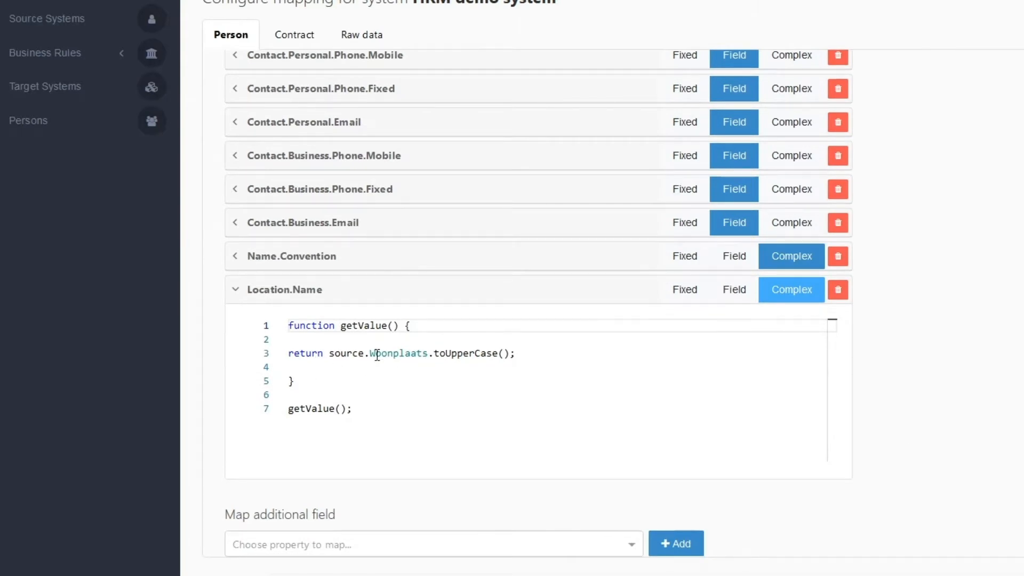
{"action": "left_click_drag", "start_coordinate": [371, 354], "coordinate": [427, 354]}
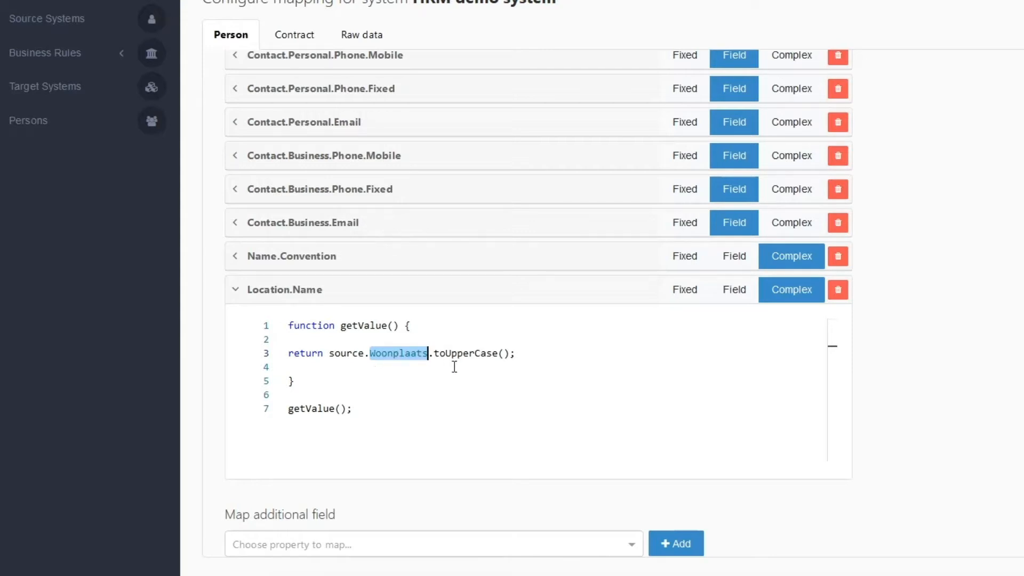
{"action": "left_click_drag", "start_coordinate": [528, 353], "coordinate": [333, 357]}
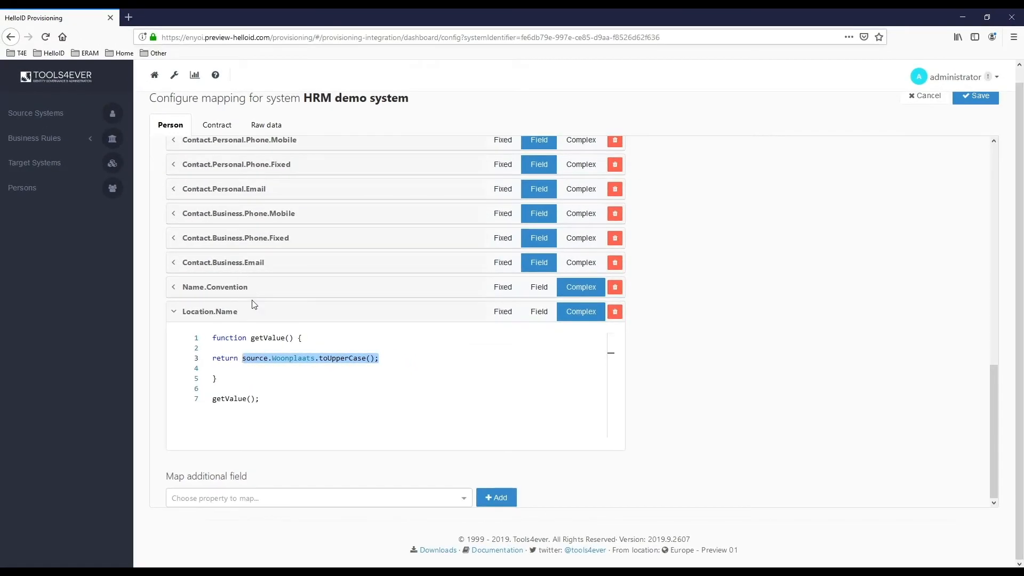
{"action": "scroll", "coordinate": [253, 304], "scroll_direction": "up", "scroll_amount": 10}
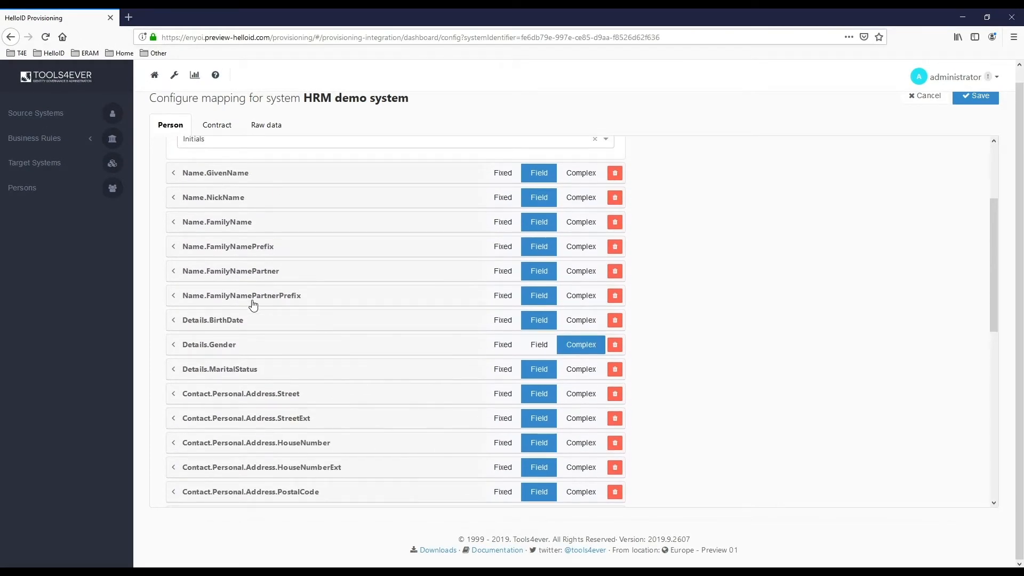
{"action": "left_click", "coordinate": [30, 163]}
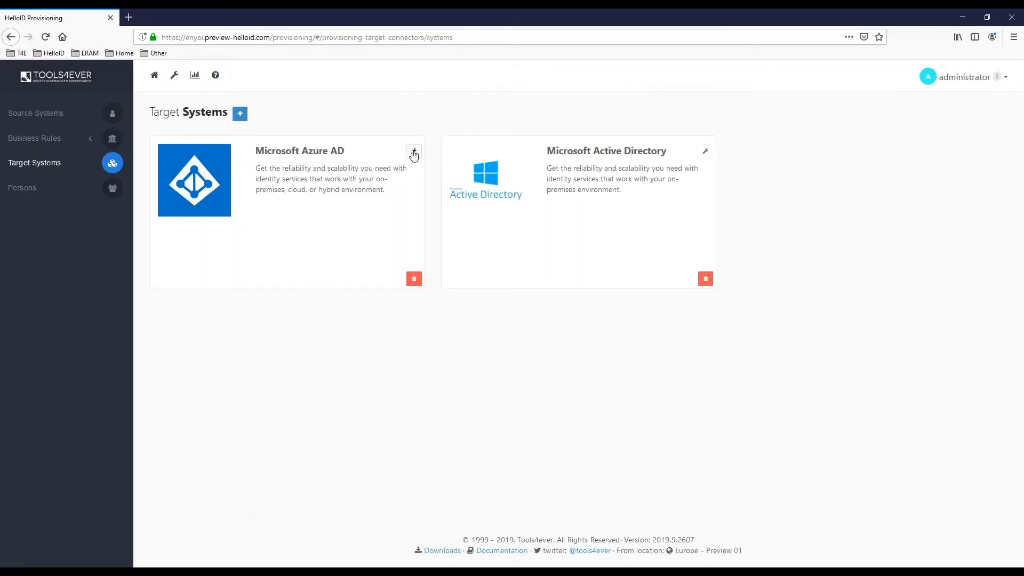
Check Azure AD correlation matching ExternalId to Employee Id, then open its correlation report
{"action": "left_click", "coordinate": [414, 152]}
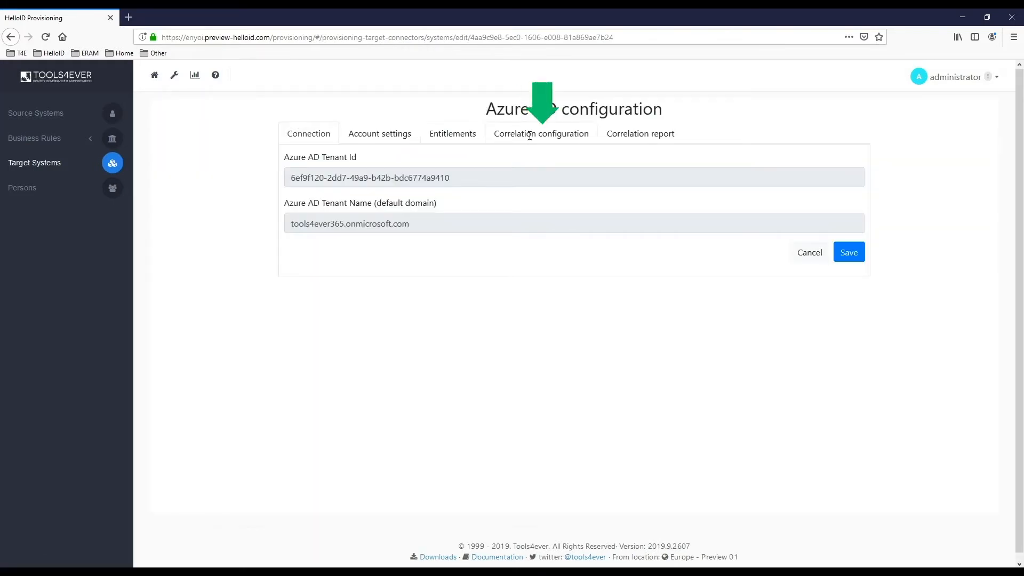
{"action": "left_click", "coordinate": [541, 136]}
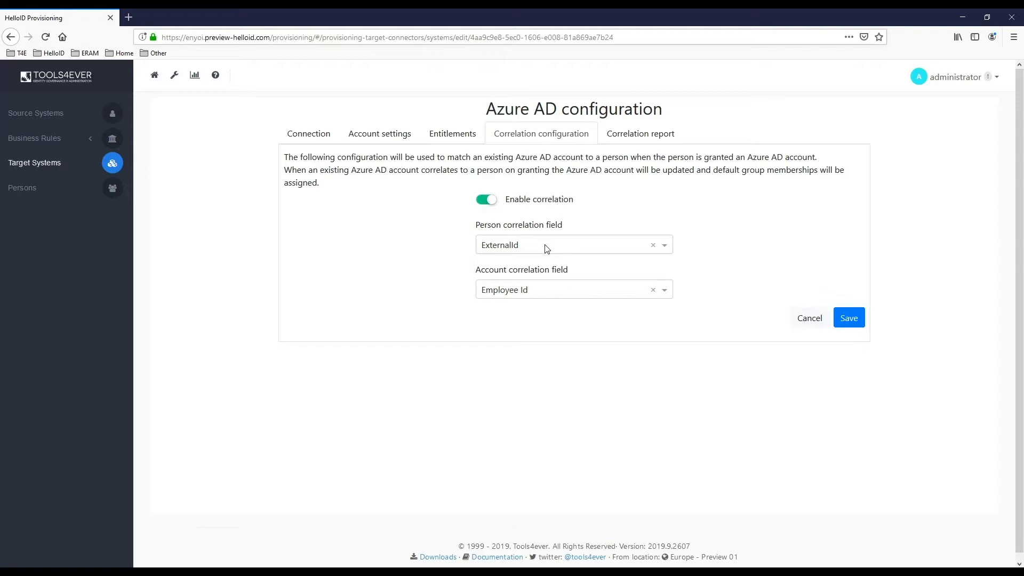
{"action": "left_click", "coordinate": [639, 134]}
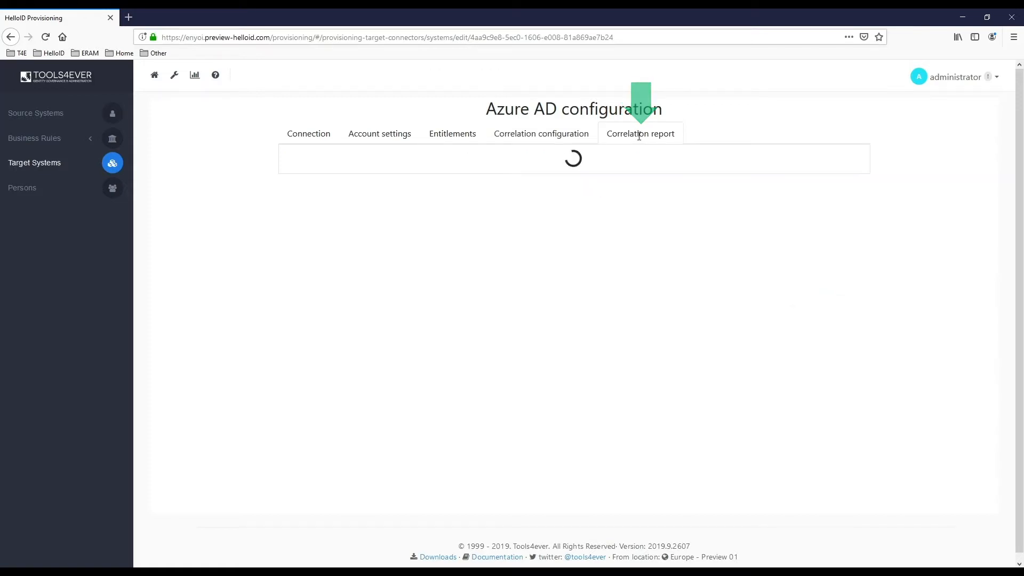
Refresh the Azure AD correlation report, review its results, and switch to Persons
{"action": "left_click", "coordinate": [823, 166]}
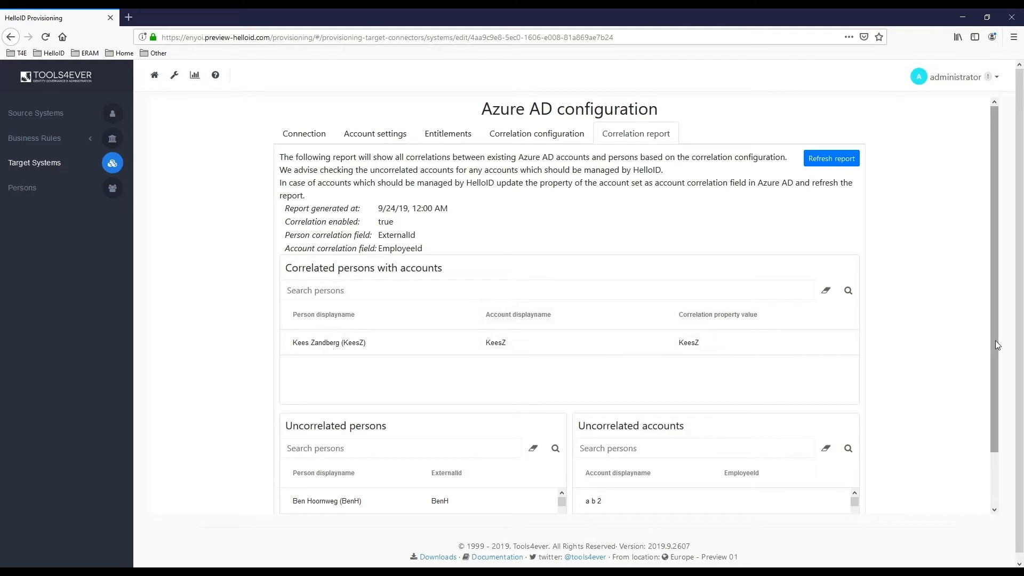
{"action": "left_click_drag", "start_coordinate": [995, 342], "coordinate": [999, 400]}
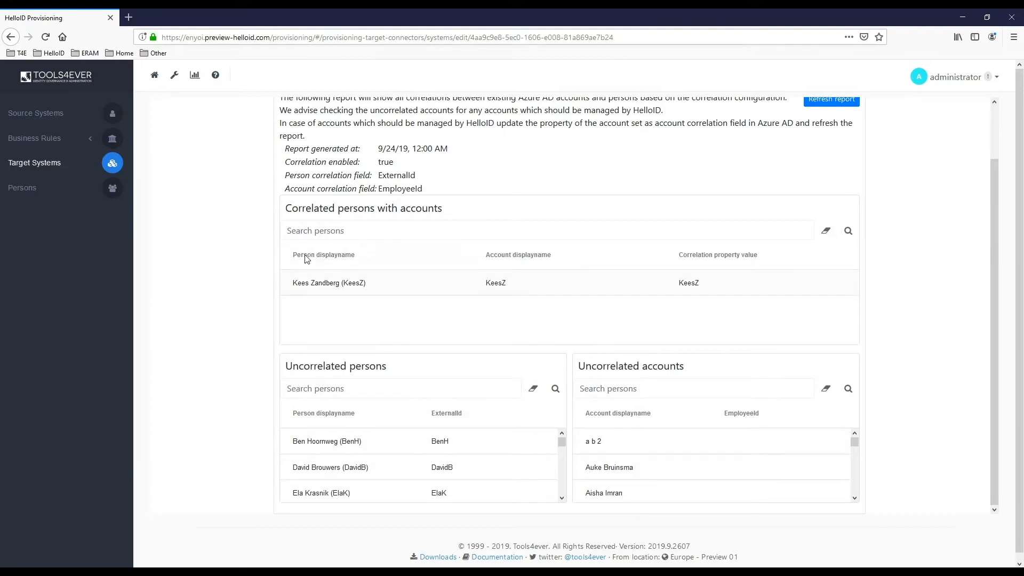
{"action": "scroll", "coordinate": [308, 260], "scroll_direction": "up", "scroll_amount": 2}
{"action": "left_click", "coordinate": [21, 195]}
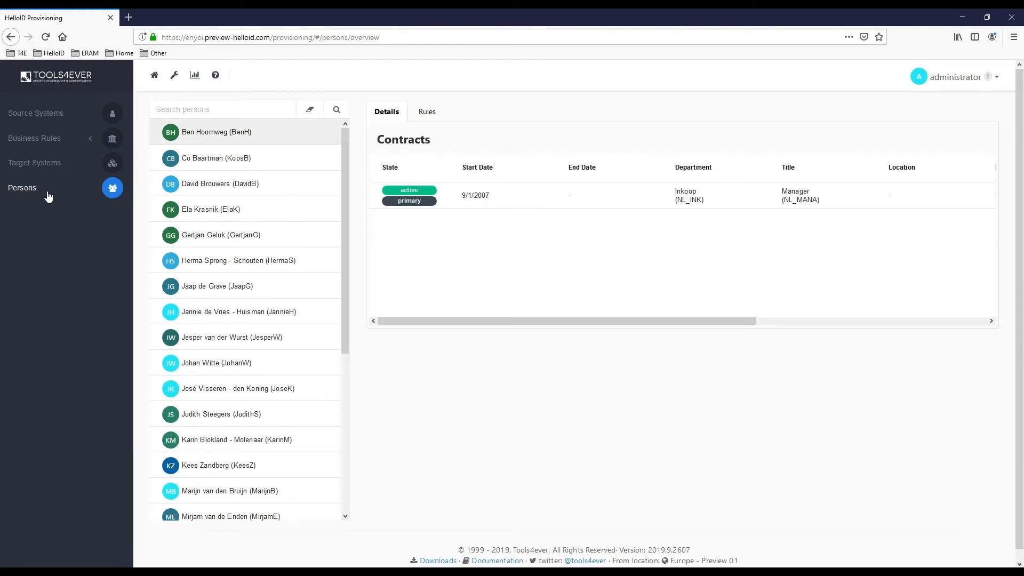
Check the first person's applicable rules, search persons by name, then open Business Rules
{"action": "left_click", "coordinate": [204, 135]}
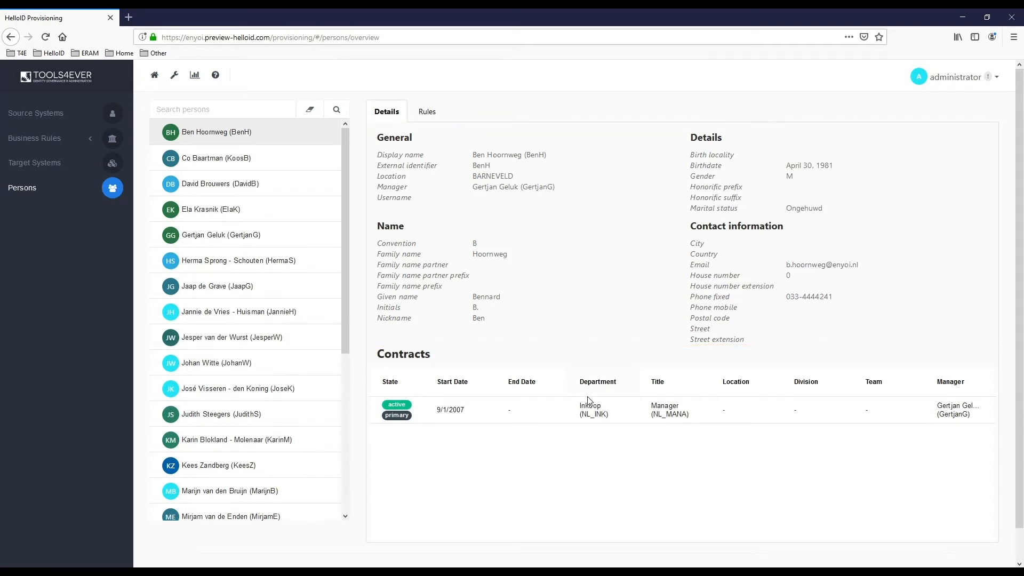
{"action": "left_click", "coordinate": [432, 116]}
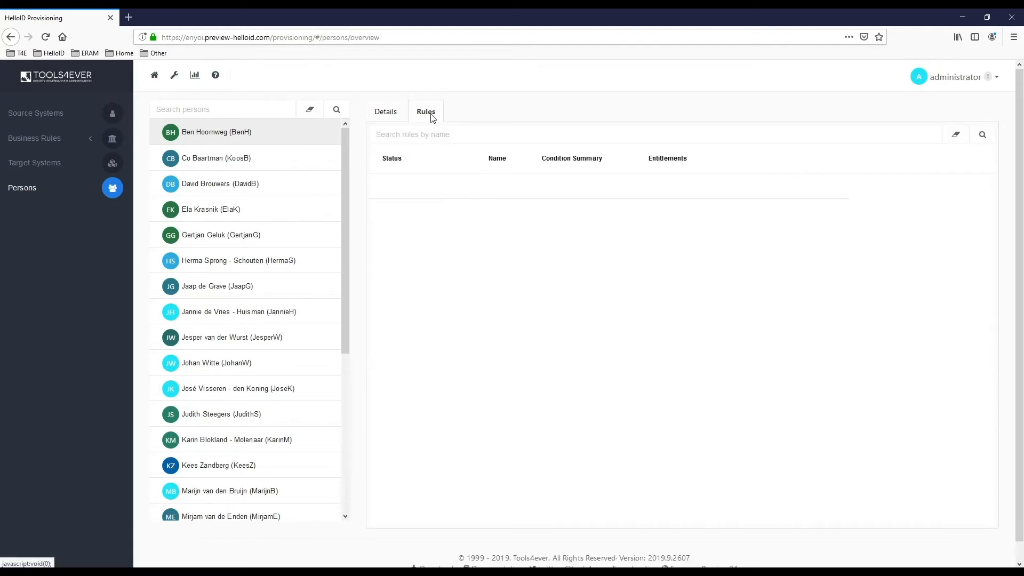
{"action": "left_click", "coordinate": [225, 110]}
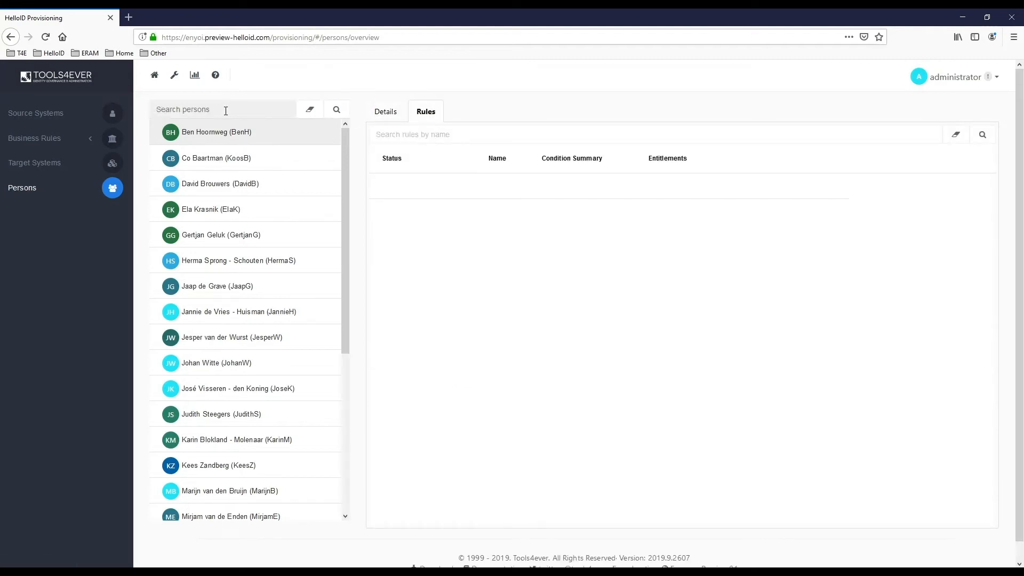
{"action": "type", "text": "david"}
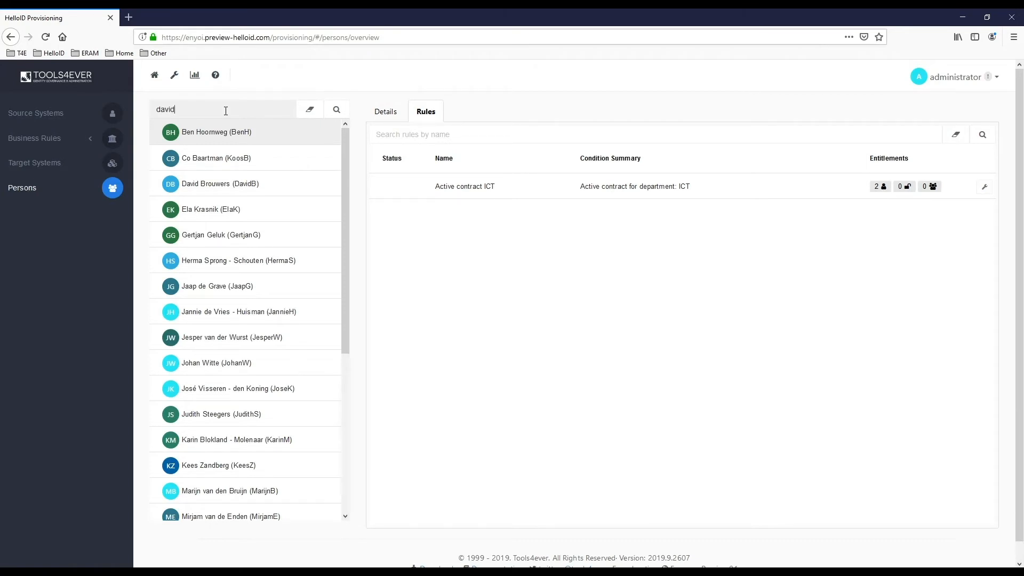
{"action": "left_click", "coordinate": [337, 109]}
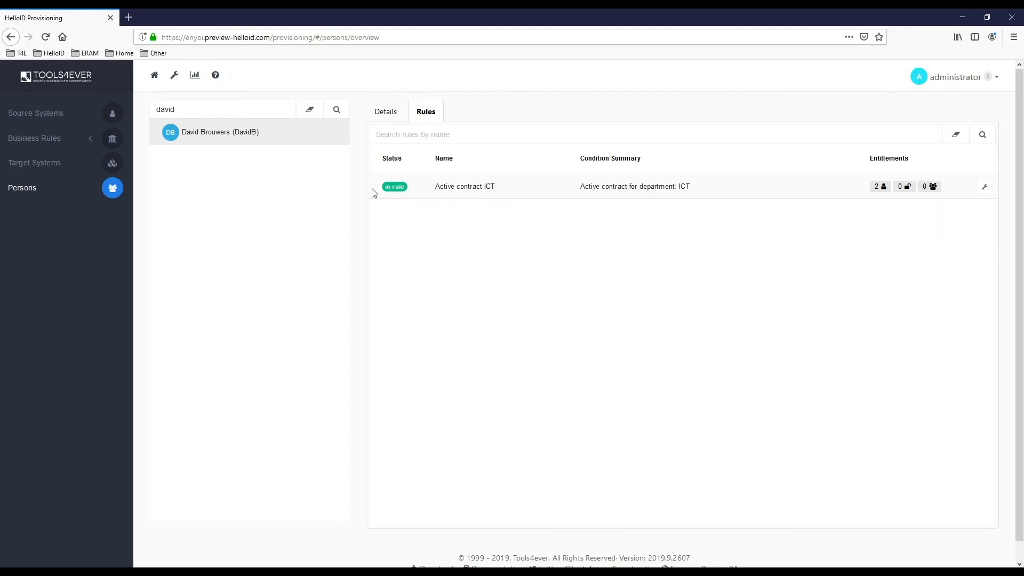
{"action": "left_click", "coordinate": [37, 144]}
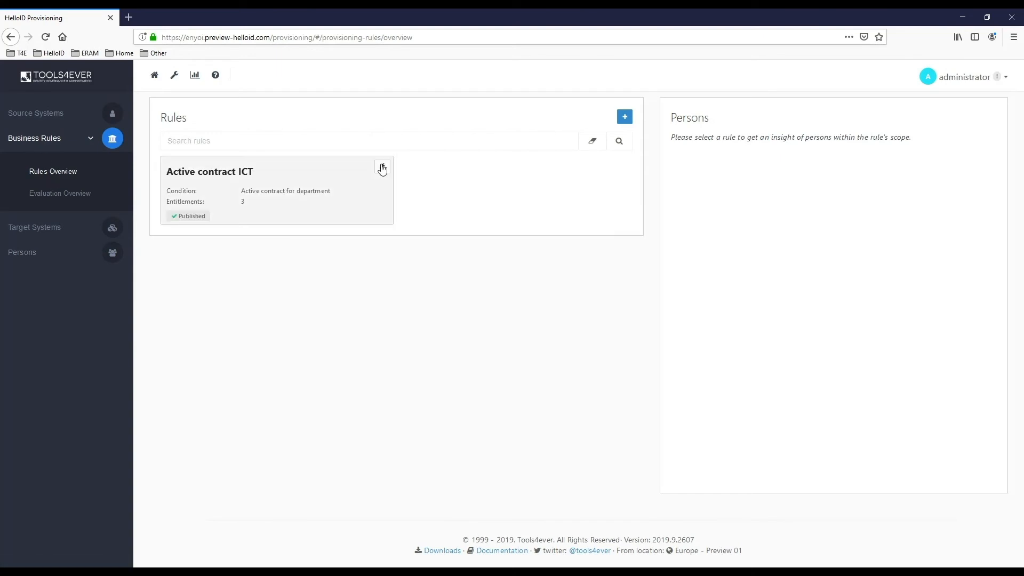
Open the Active contract ICT rule, browse Microsoft Azure AD entitlements, and close without adding any
{"action": "left_click", "coordinate": [382, 167]}
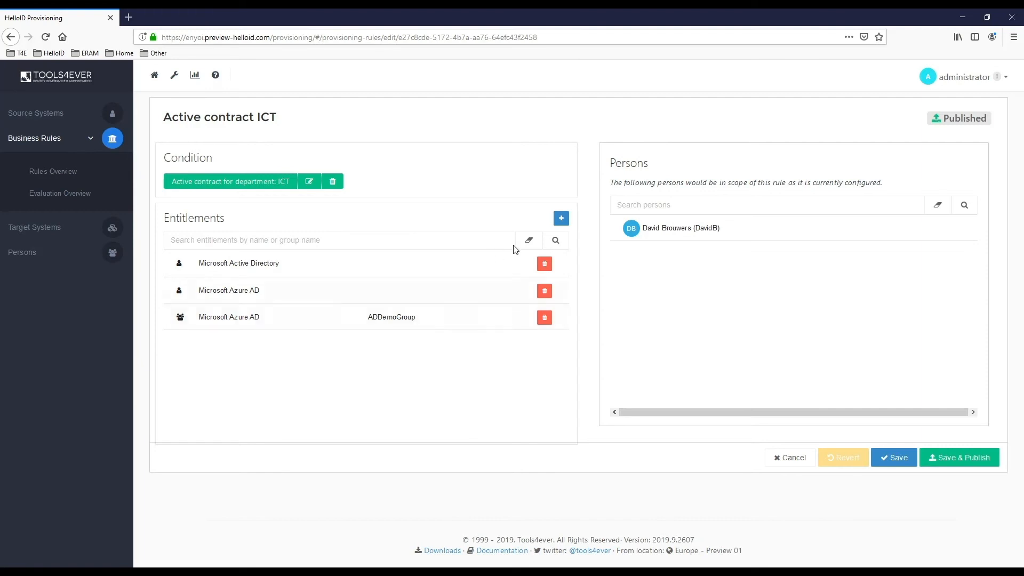
{"action": "left_click", "coordinate": [561, 218]}
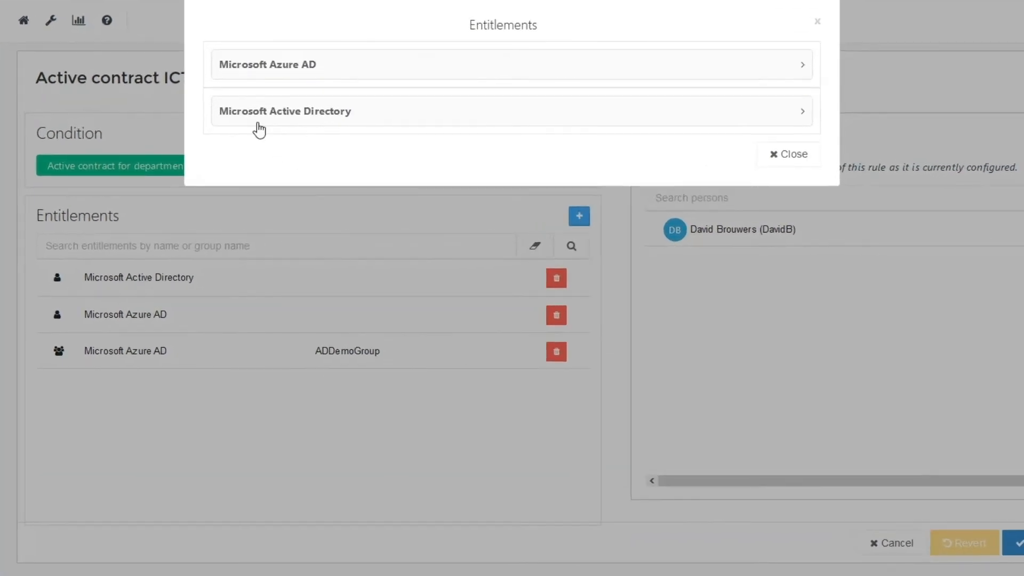
{"action": "left_click", "coordinate": [244, 65]}
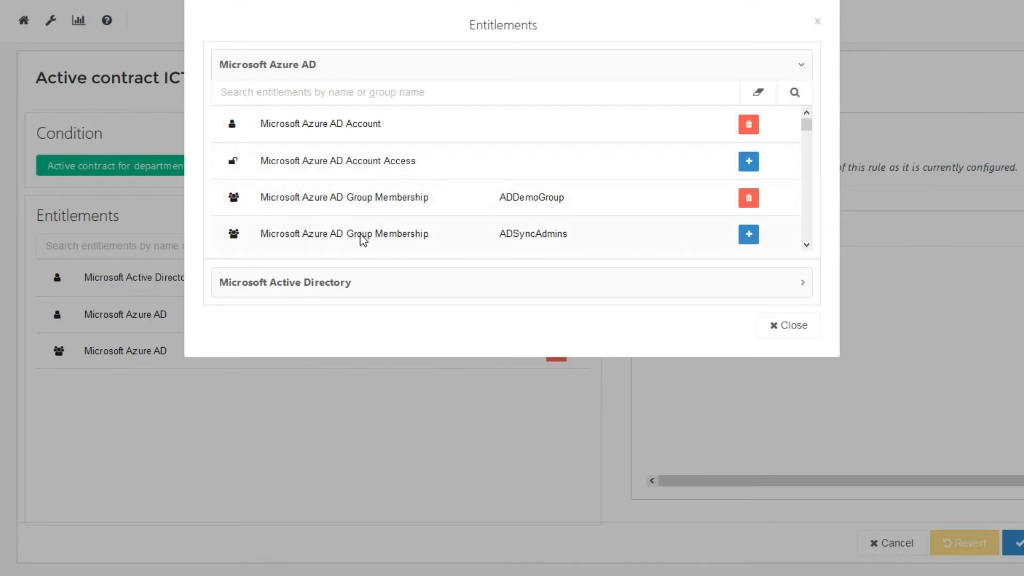
{"action": "mouse_move", "coordinate": [810, 130]}
{"action": "left_mouse_down"}
{"action": "mouse_move", "coordinate": [811, 166]}
{"action": "mouse_move", "coordinate": [805, 121]}
{"action": "left_mouse_up"}
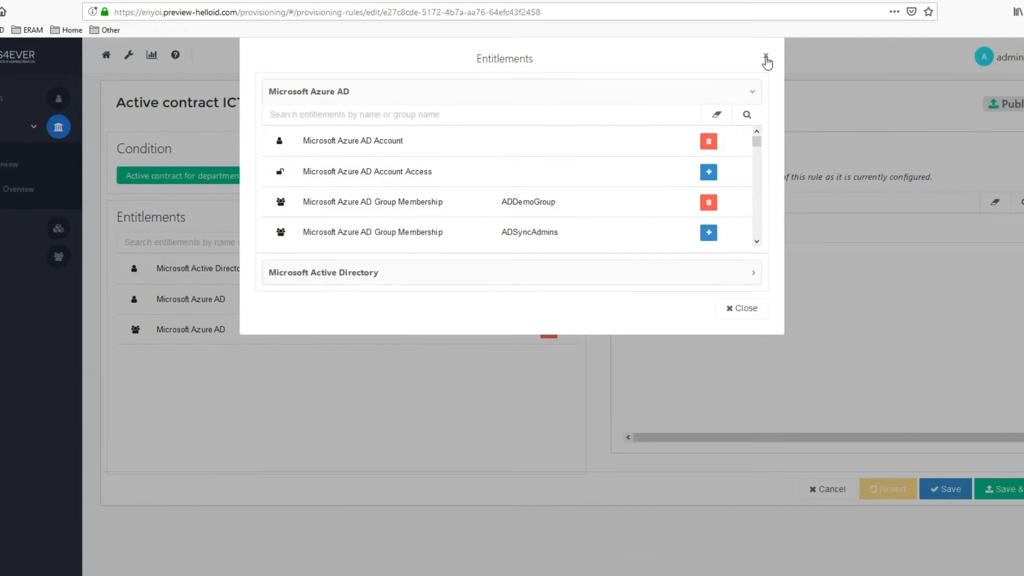
{"action": "left_click", "coordinate": [766, 57]}
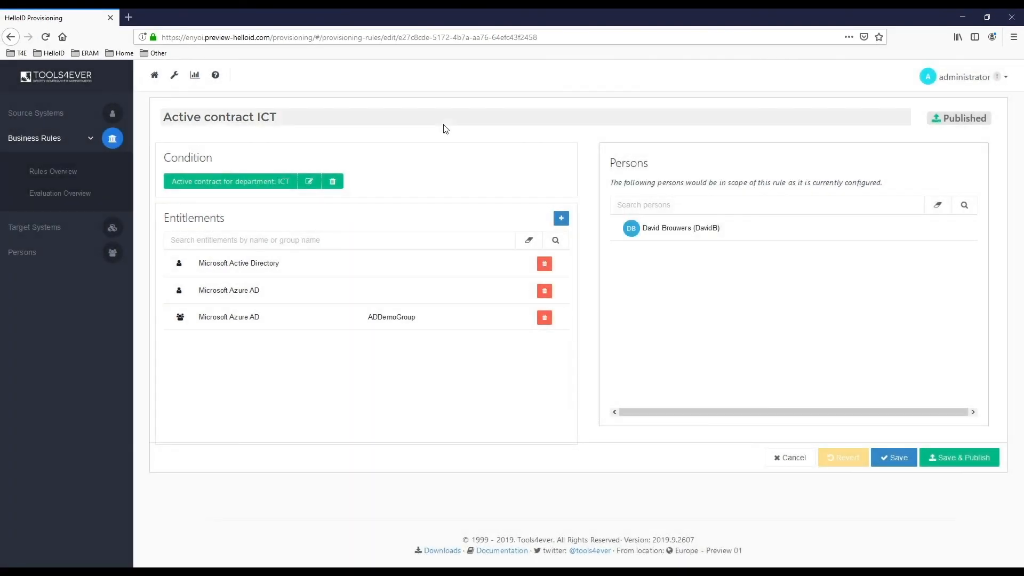